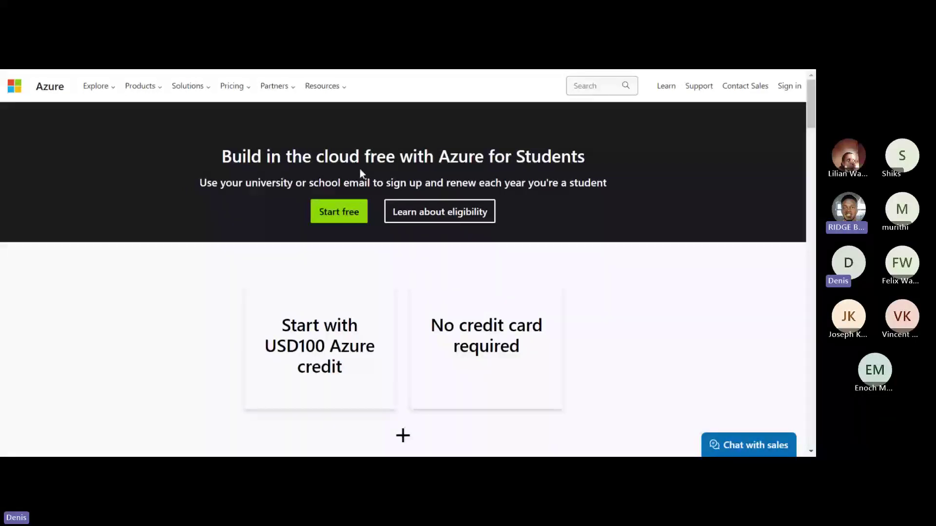
# - Begin the free Azure for Students sign-up to bring up the Student Verification form
pyautogui.scroll(-1, 364, 299)
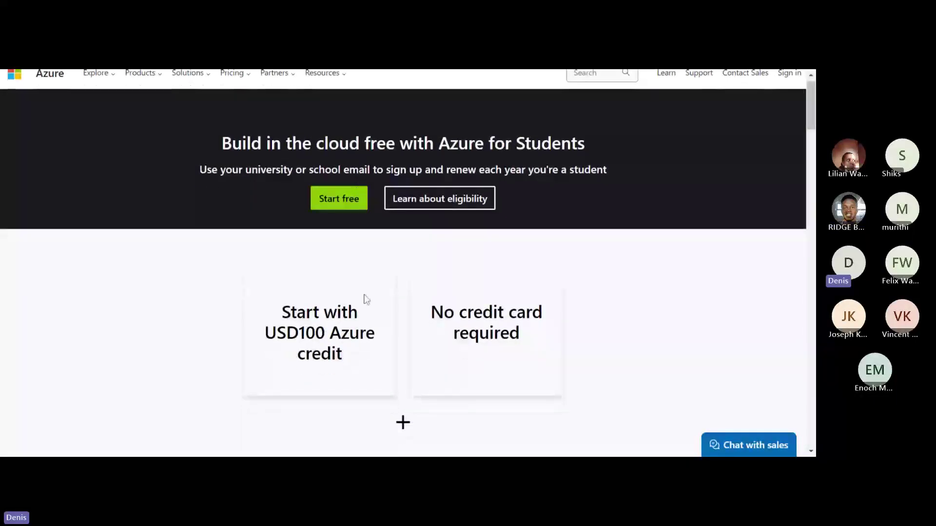
pyautogui.scroll(1, 364, 299)
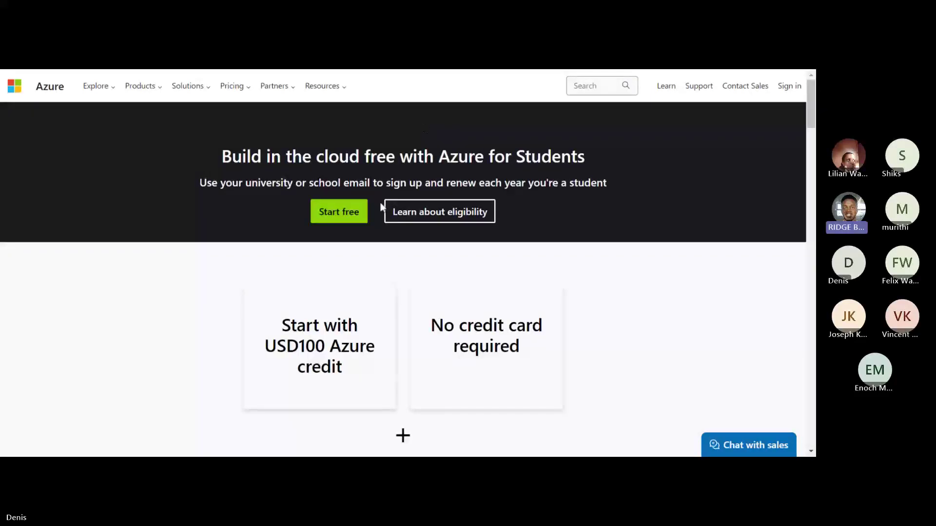
pyautogui.click(349, 216)
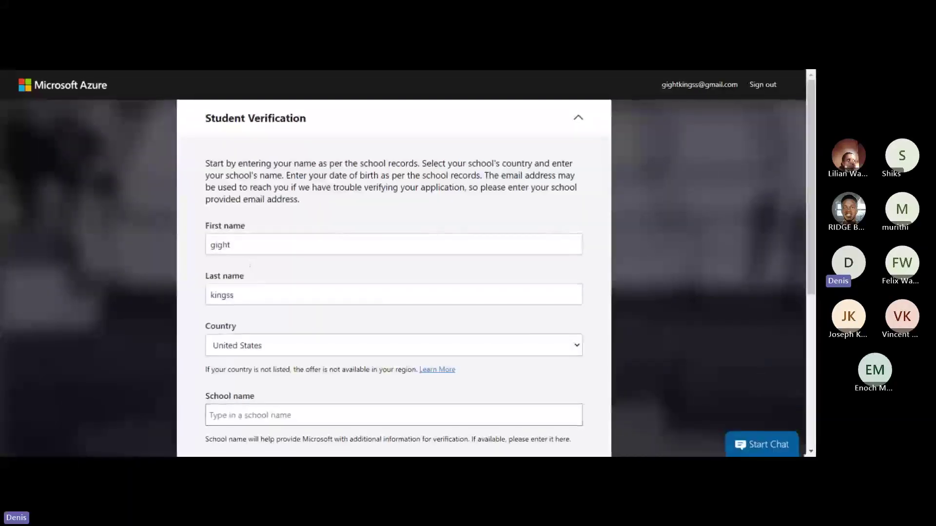
# - Replace the prefilled first and last names with the student's own name, then go to the Country dropdown
pyautogui.click(250, 247)
pyautogui.press('BackSpace')
pyautogui.press('BackSpace')
pyautogui.press('BackSpace')
pyautogui.press('BackSpace')
pyautogui.press('BackSpace')
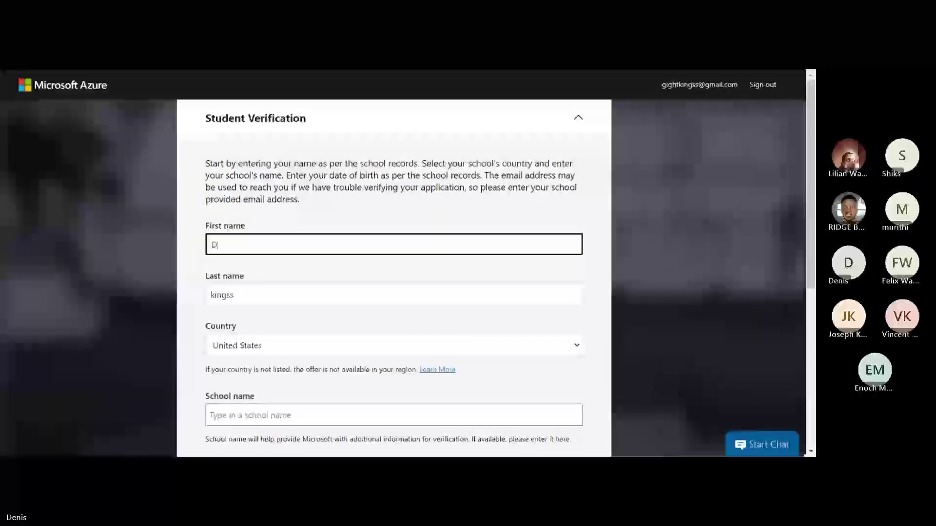
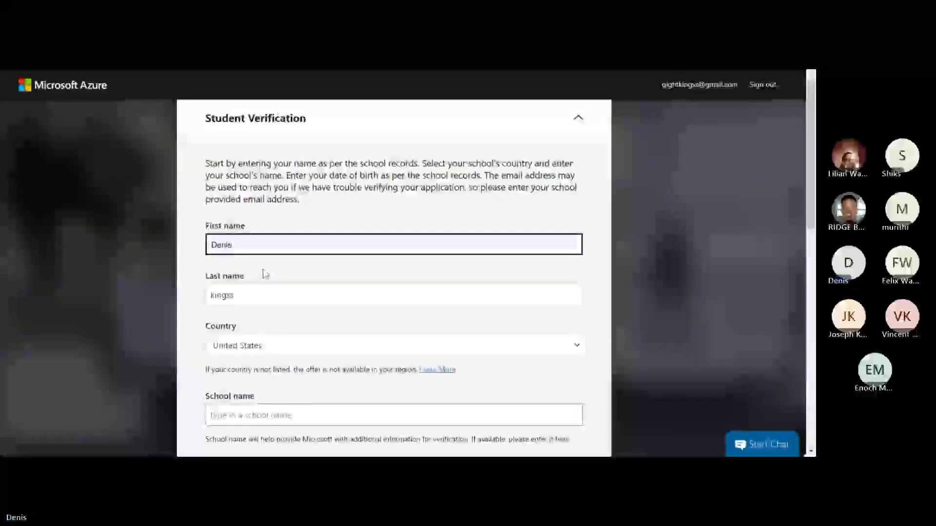
pyautogui.click(249, 296)
pyautogui.press('BackSpace')
pyautogui.press('BackSpace')
pyautogui.press('BackSpace')
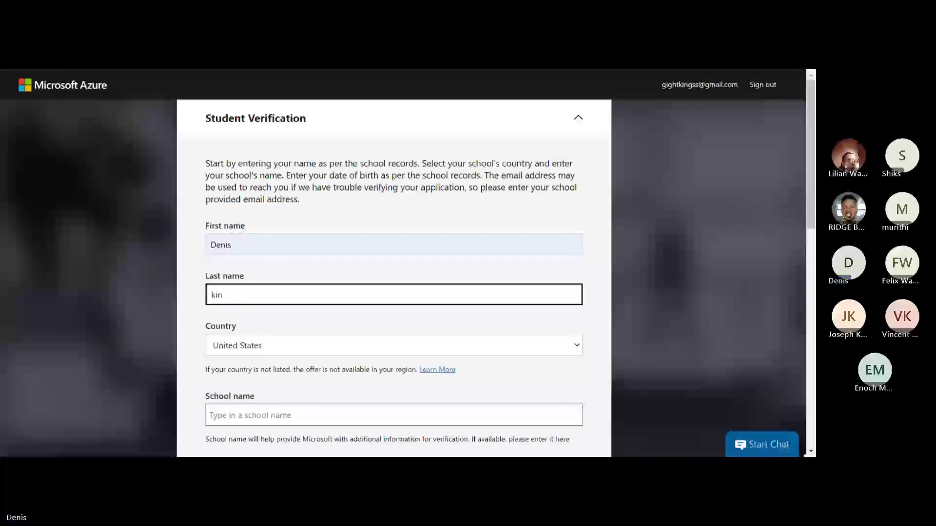
pyautogui.press('BackSpace')
pyautogui.press('BackSpace')
pyautogui.press('BackSpace')
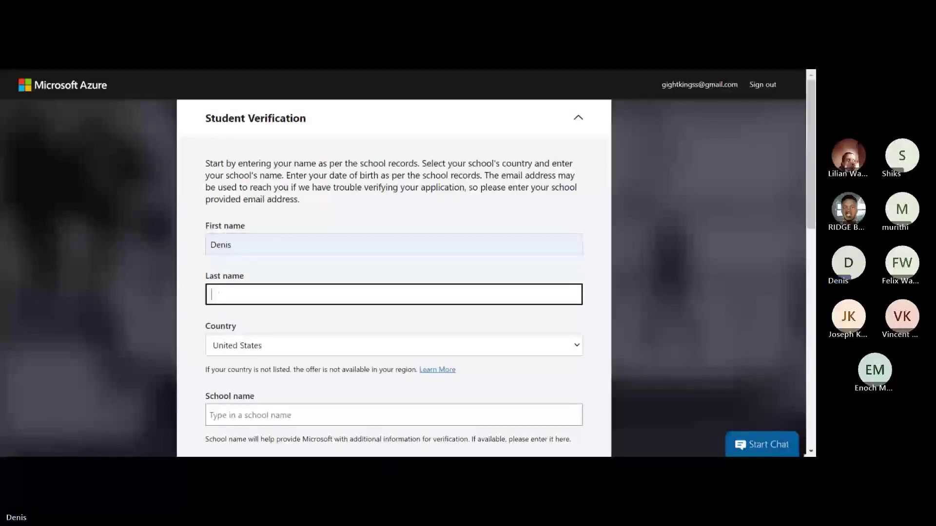
pyautogui.click(302, 349)
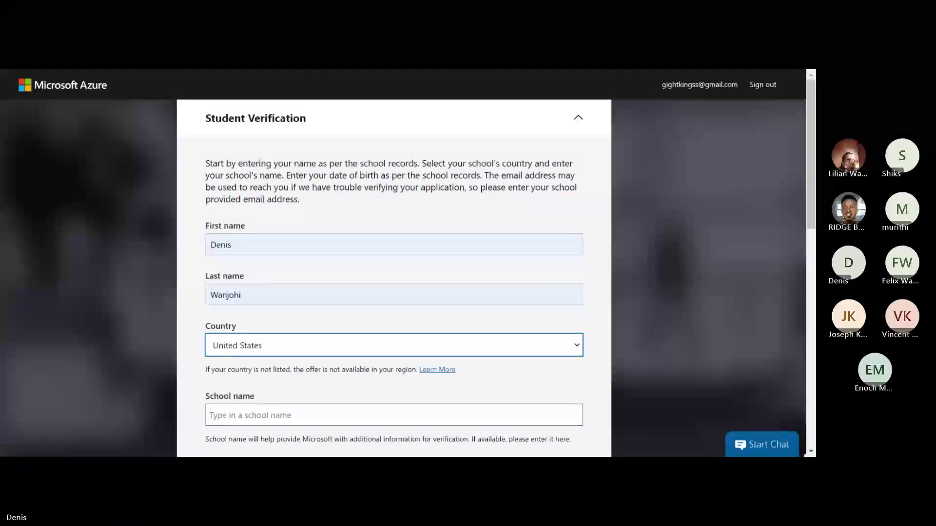
pyautogui.write('kenya')
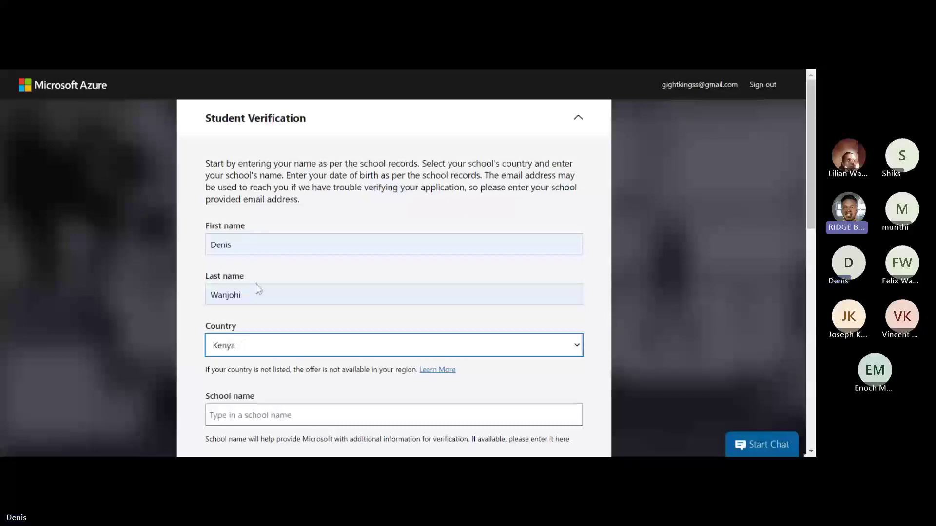
pyautogui.scroll(-3, 257, 288)
pyautogui.scroll(-1, 278, 280)
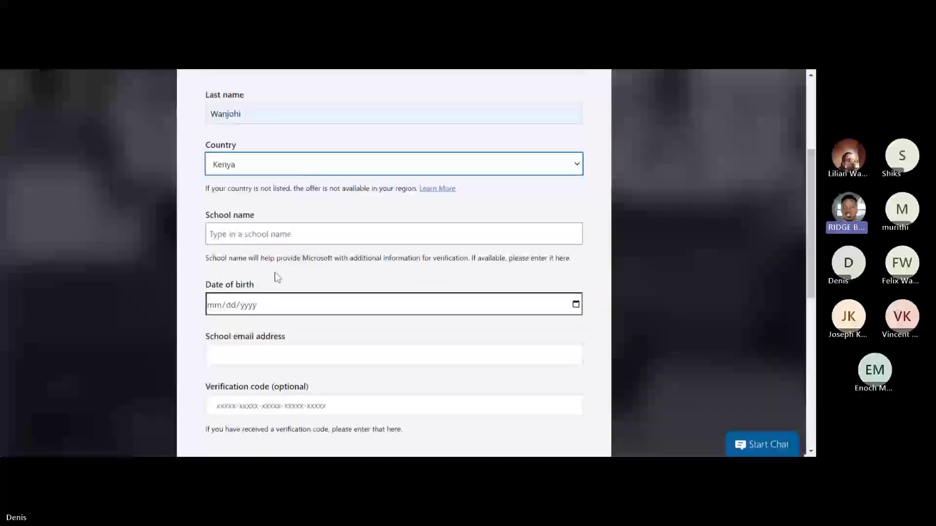
pyautogui.scroll(4, 278, 280)
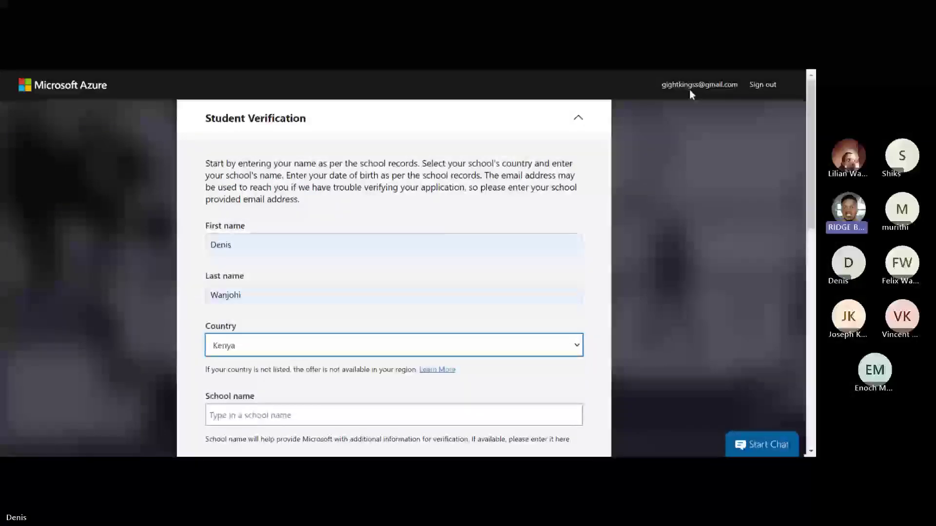
pyautogui.scroll(-1, 394, 263)
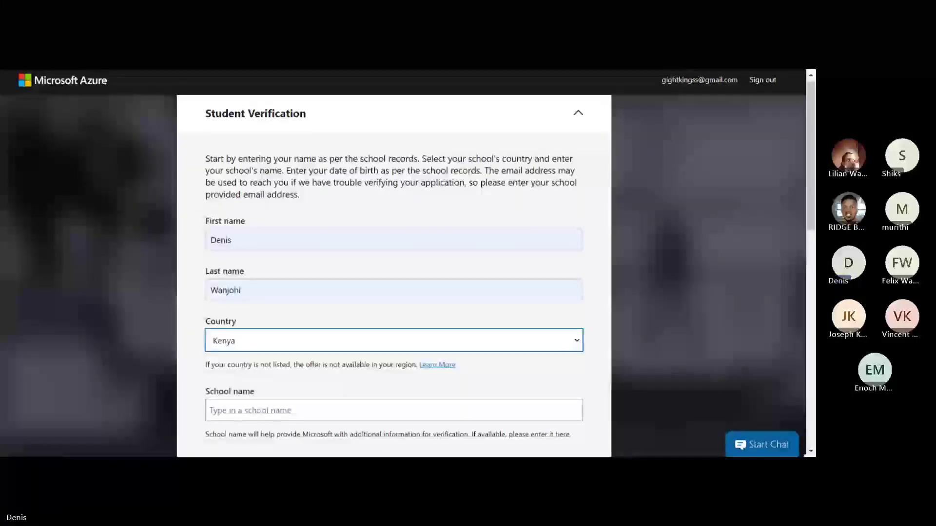
pyautogui.scroll(-1, 487, 185)
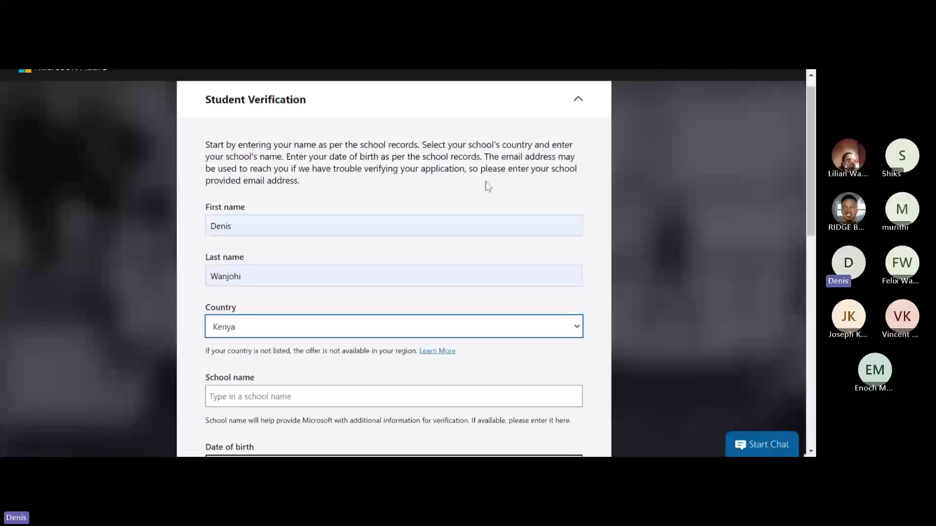
pyautogui.scroll(-3, 486, 184)
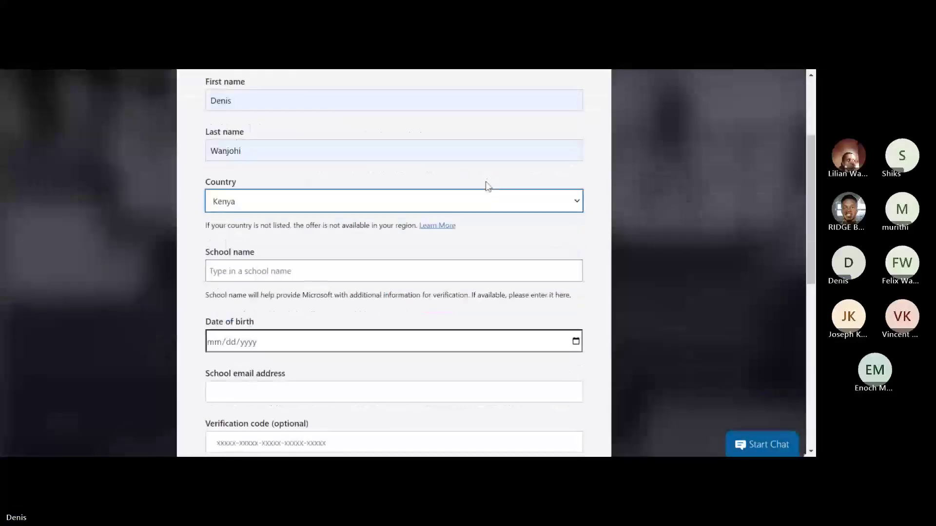
pyautogui.scroll(-1, 487, 185)
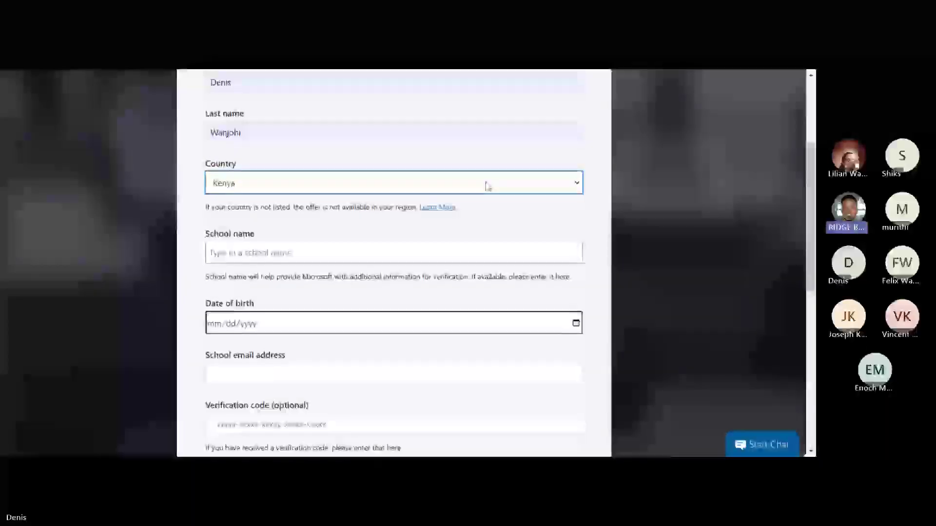
pyautogui.scroll(4, 486, 184)
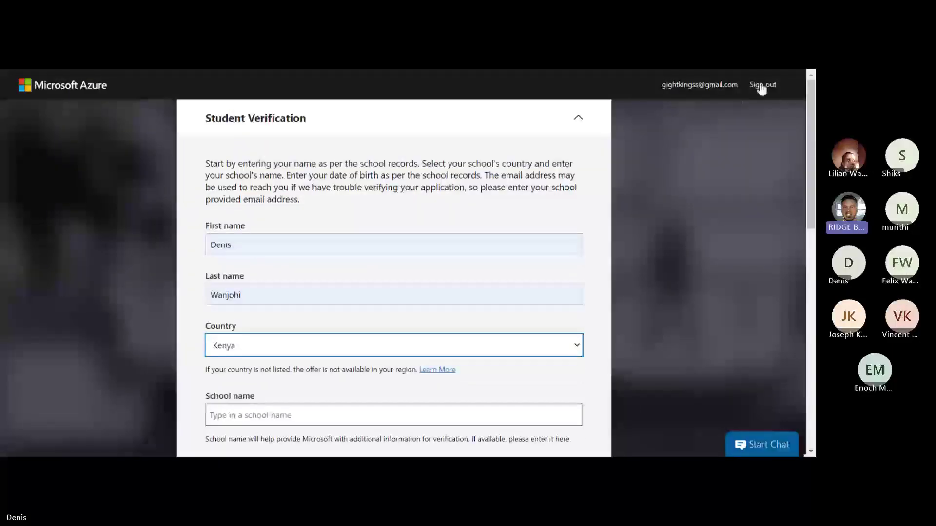
pyautogui.click(579, 118)
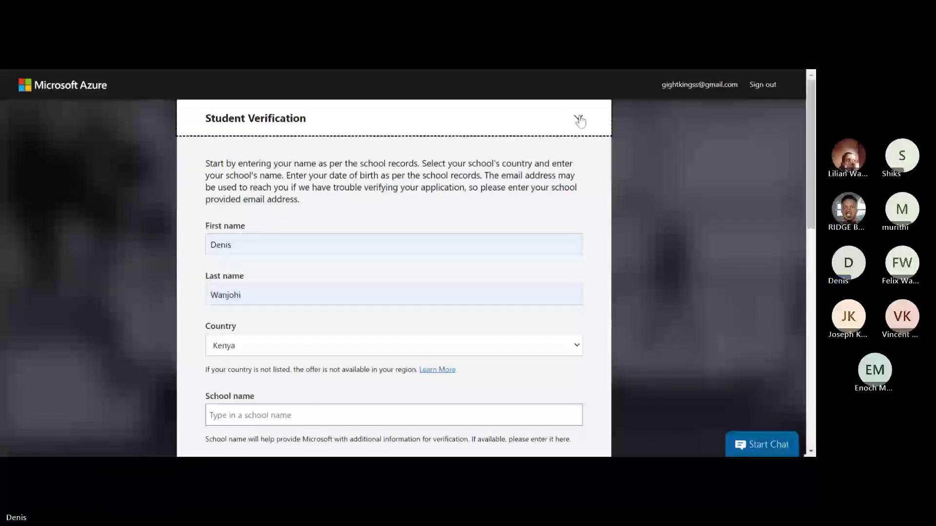
# - Close the Student Verification dialog, discarding the entered details, and let the sign-in page reload
pyautogui.click(578, 119)
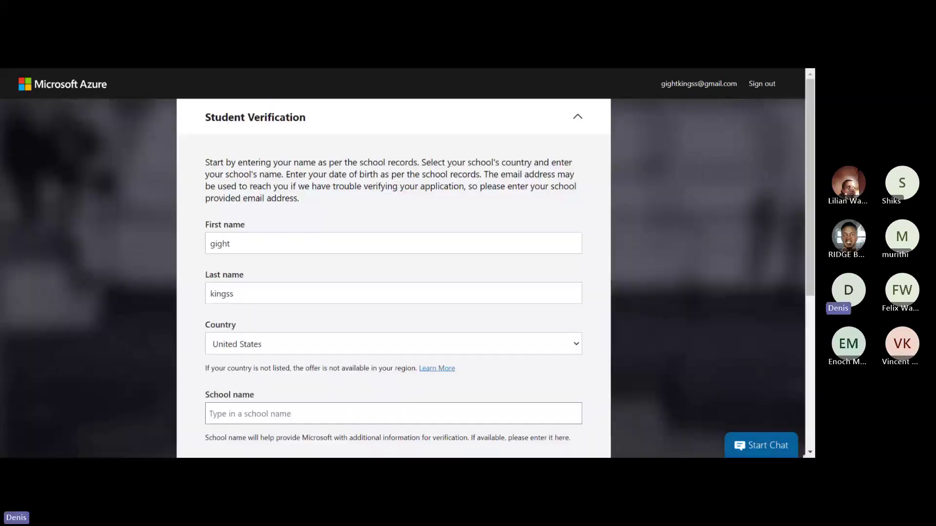
# - Re-enter the student's first and last name and type kenya to set the country to Kenya
pyautogui.click(232, 244)
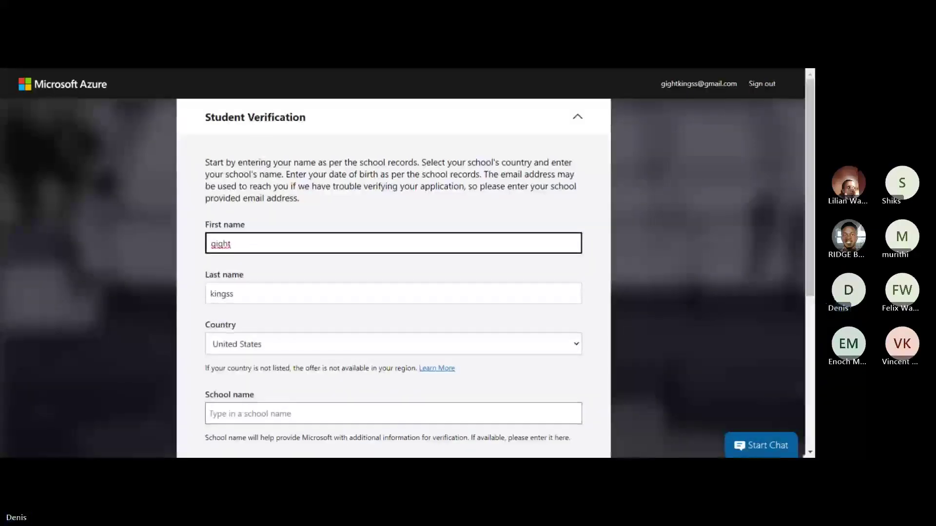
pyautogui.press('BackSpace')
pyautogui.press('BackSpace')
pyautogui.press('BackSpace')
pyautogui.press('BackSpace')
pyautogui.press('BackSpace')
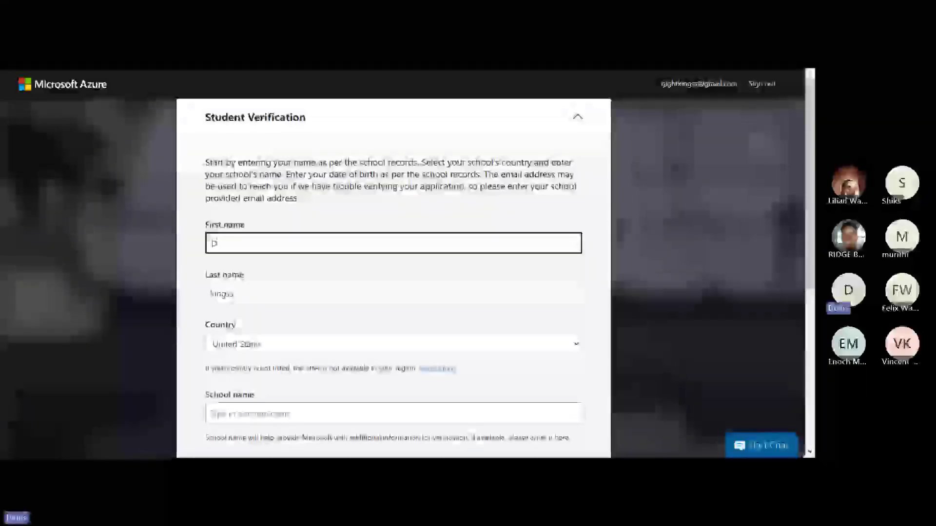
pyautogui.press('Tab')
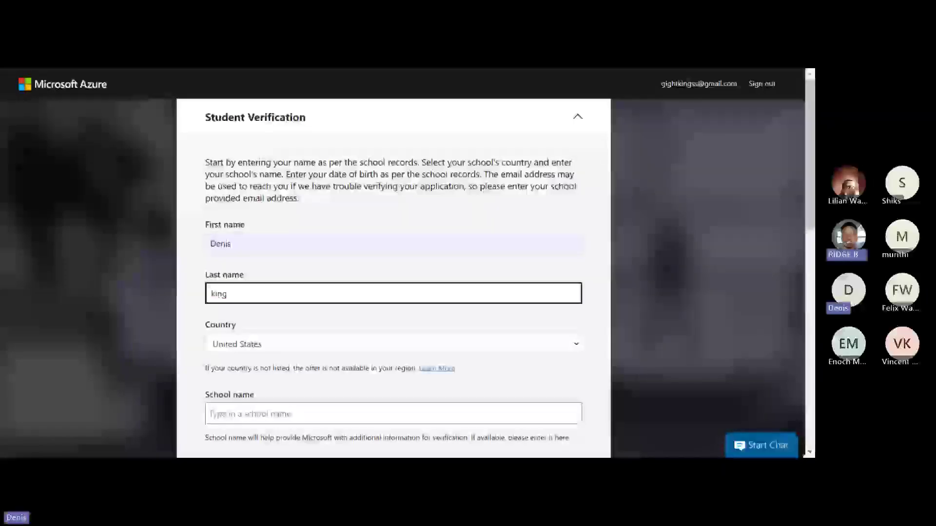
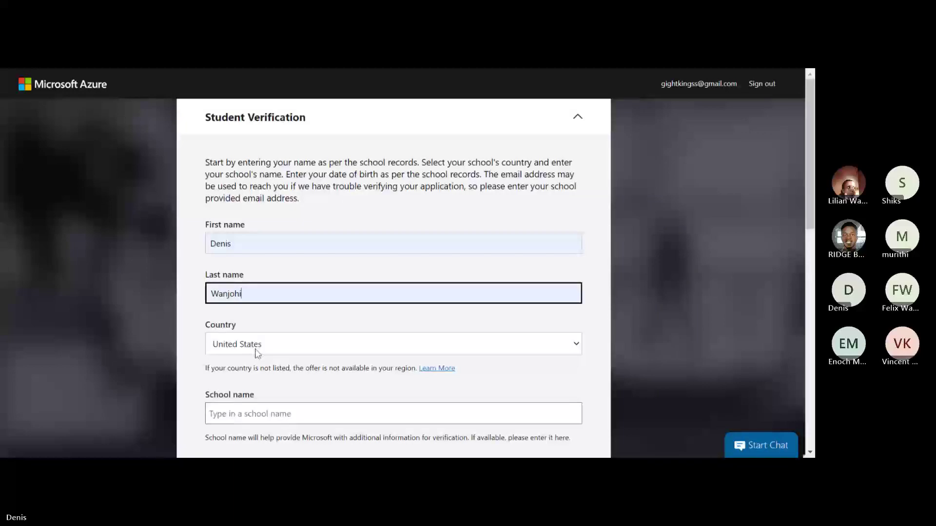
pyautogui.press('Tab')
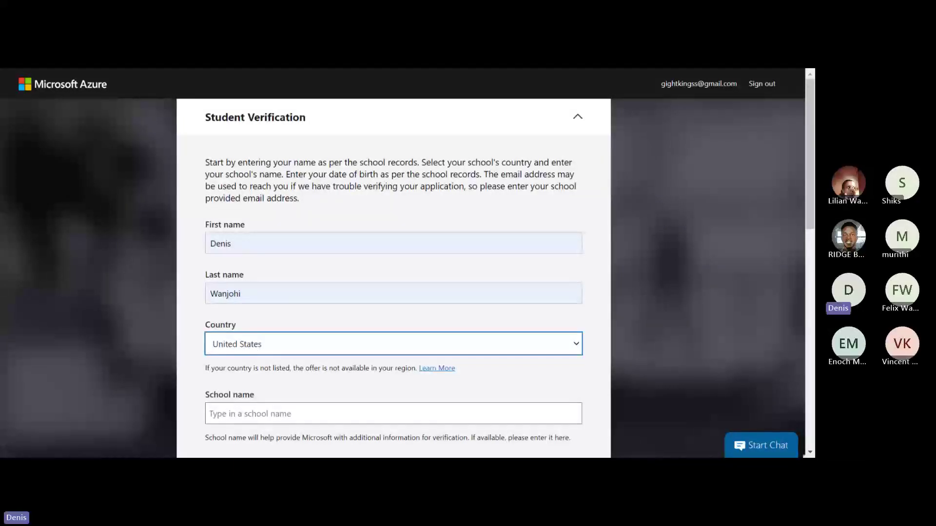
pyautogui.write('kenya')
pyautogui.scroll(-3, 296, 332)
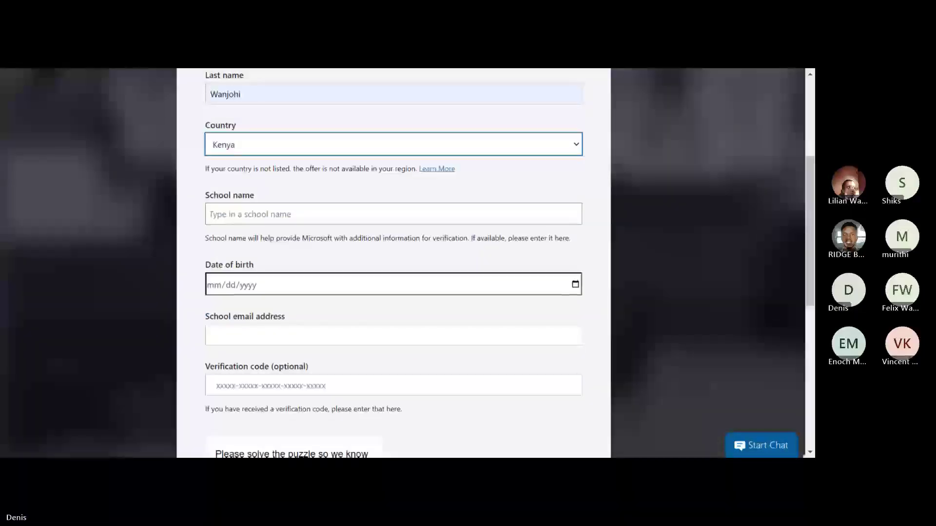
pyautogui.press('Tab')
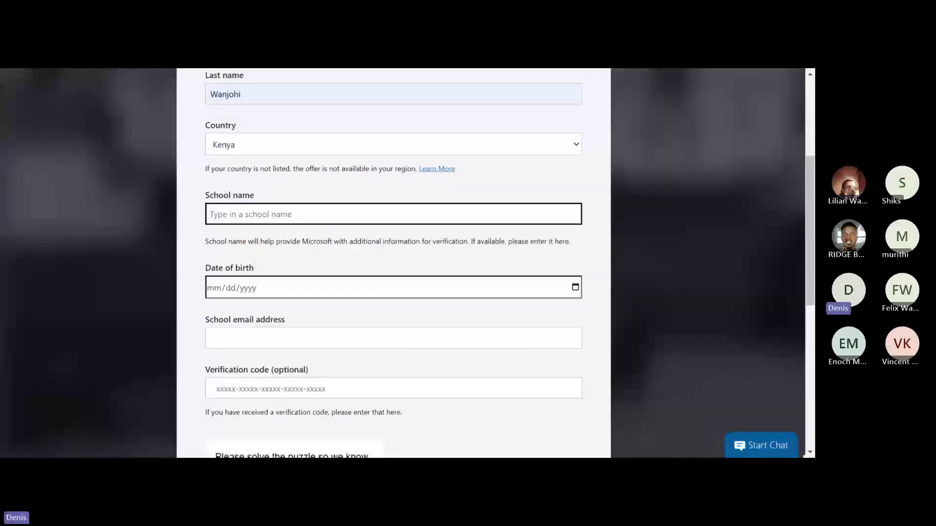
pyautogui.write('Chuka')
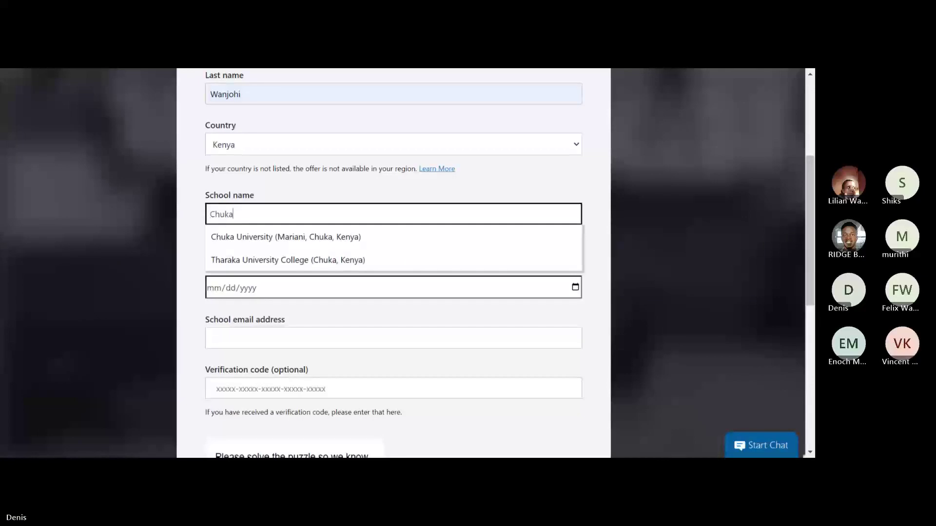
pyautogui.click(298, 237)
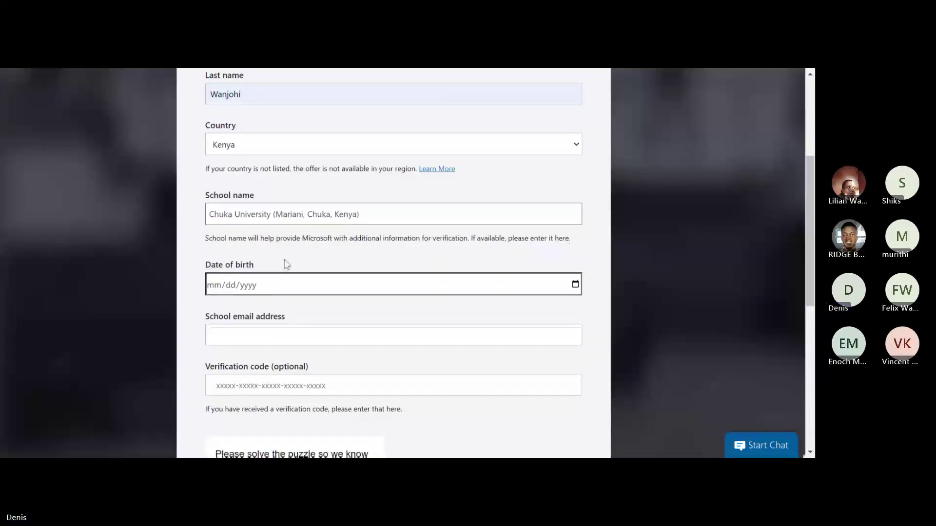
pyautogui.click(262, 287)
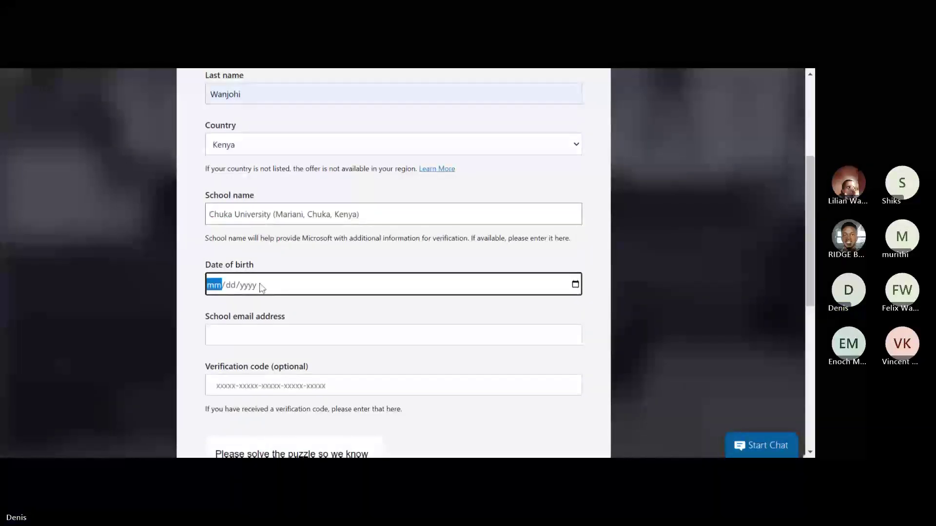
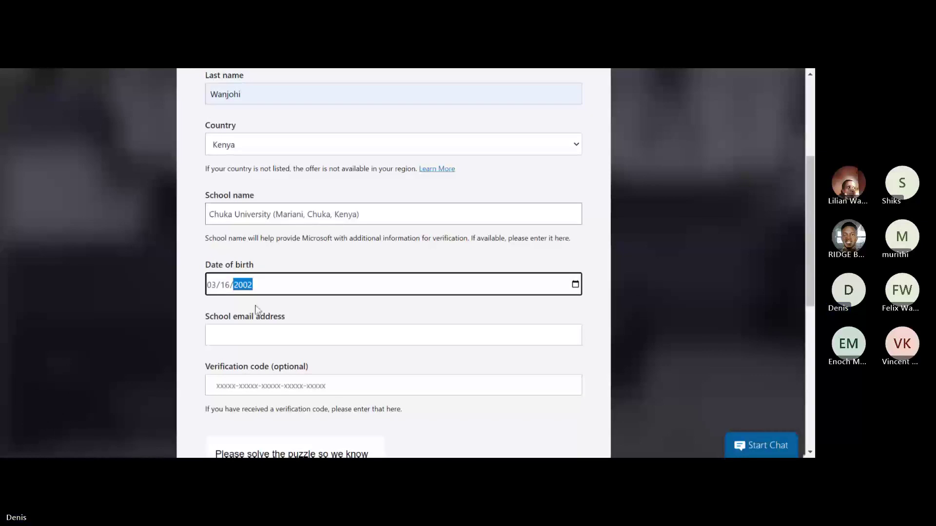
# - Fill in the student's school email address, accepting the suggested domain
pyautogui.press('Tab')
pyautogui.press('Return')
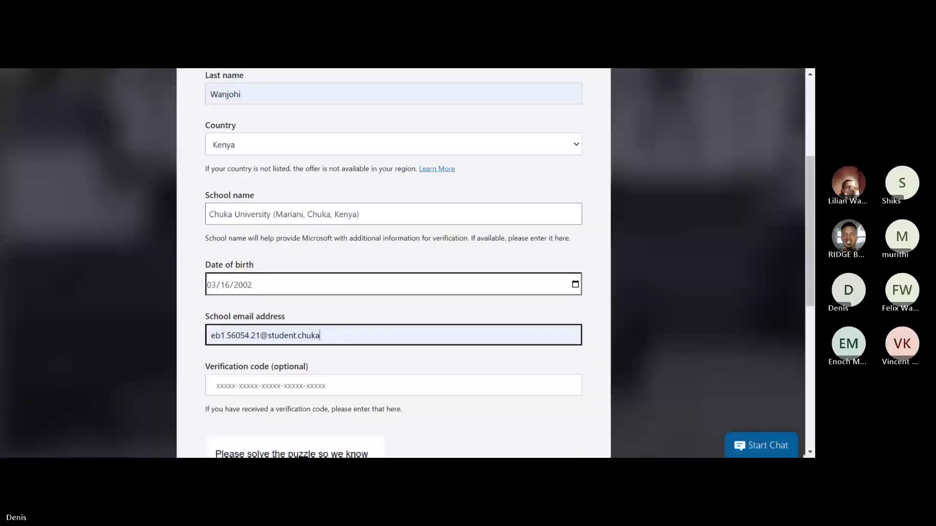
pyautogui.scroll(-5, 329, 395)
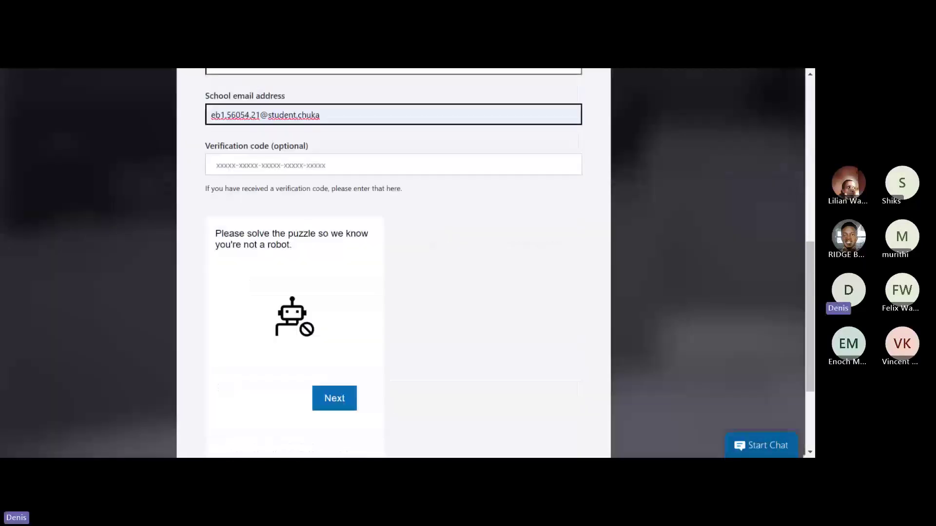
# - Start the robot puzzle and pick the tile with two identical objects in round one
pyautogui.click(330, 399)
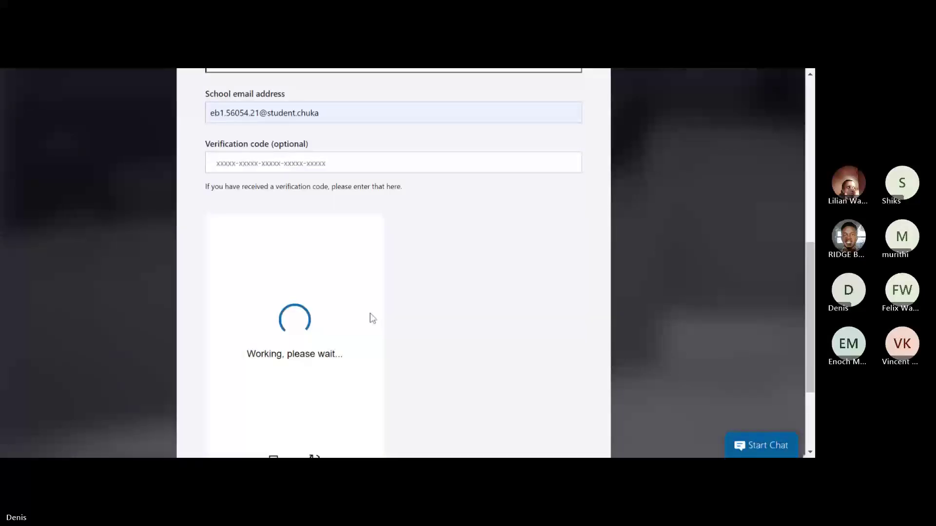
pyautogui.scroll(-3, 369, 312)
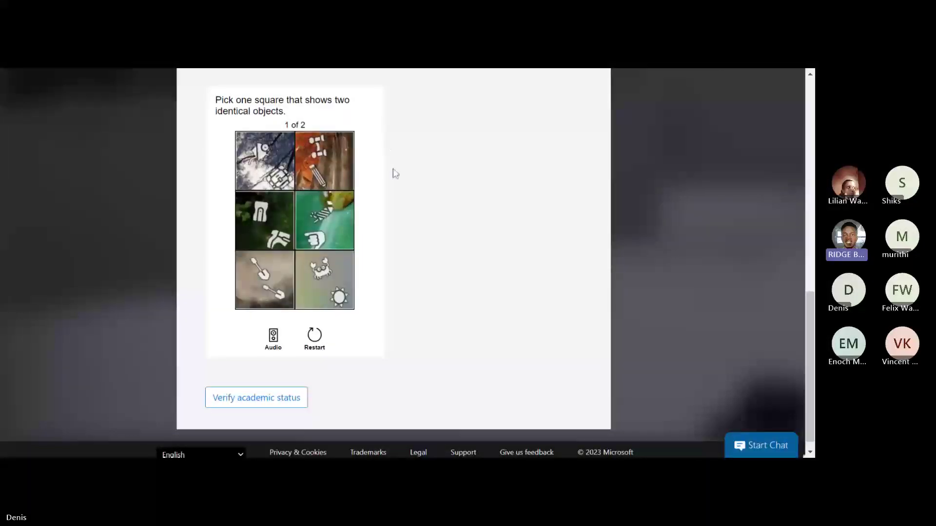
pyautogui.click(299, 300)
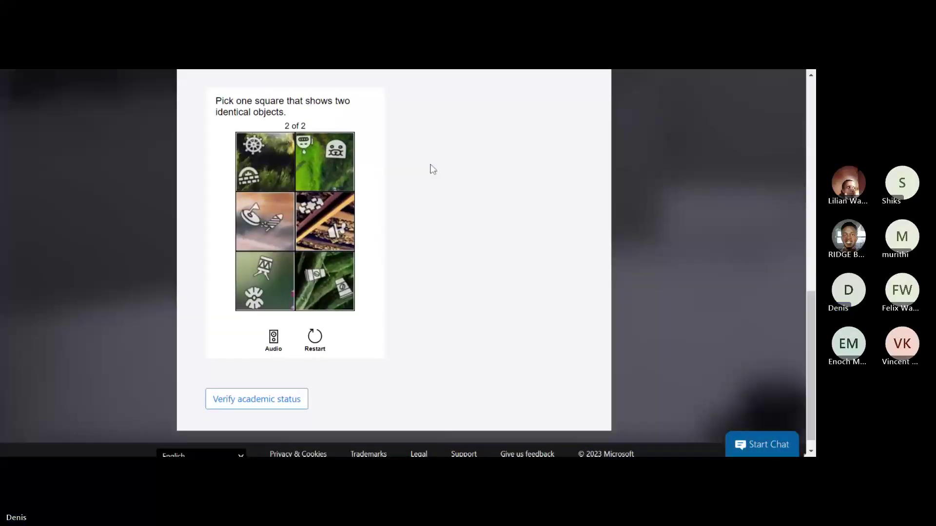
# - Answer round two by picking the bottom-right tile with two identical cans
pyautogui.scroll(6, 429, 168)
pyautogui.scroll(1, 431, 169)
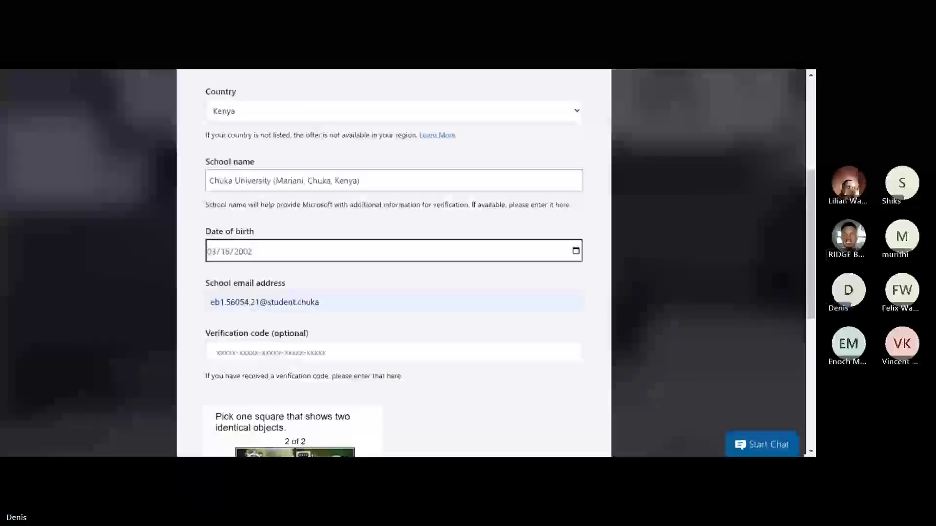
pyautogui.scroll(3, 341, 367)
pyautogui.scroll(-7, 343, 366)
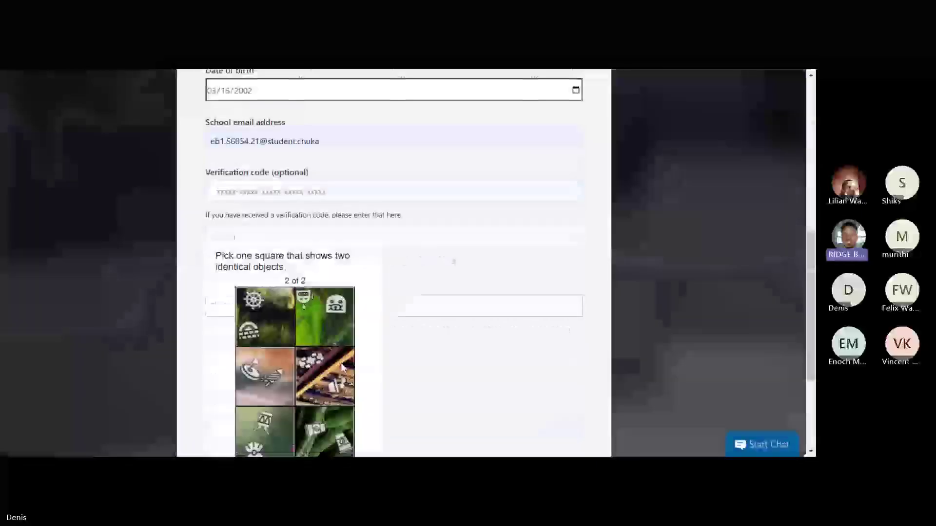
pyautogui.scroll(2, 263, 234)
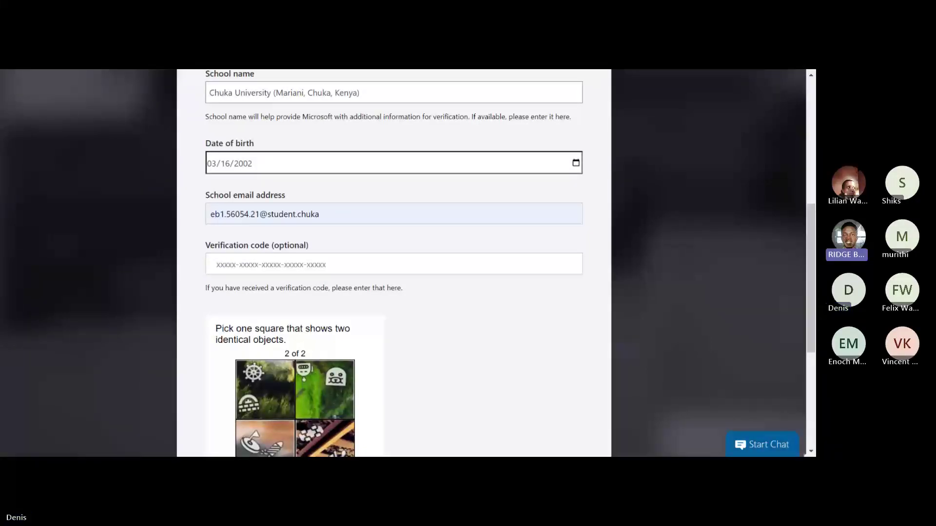
pyautogui.scroll(-2, 398, 237)
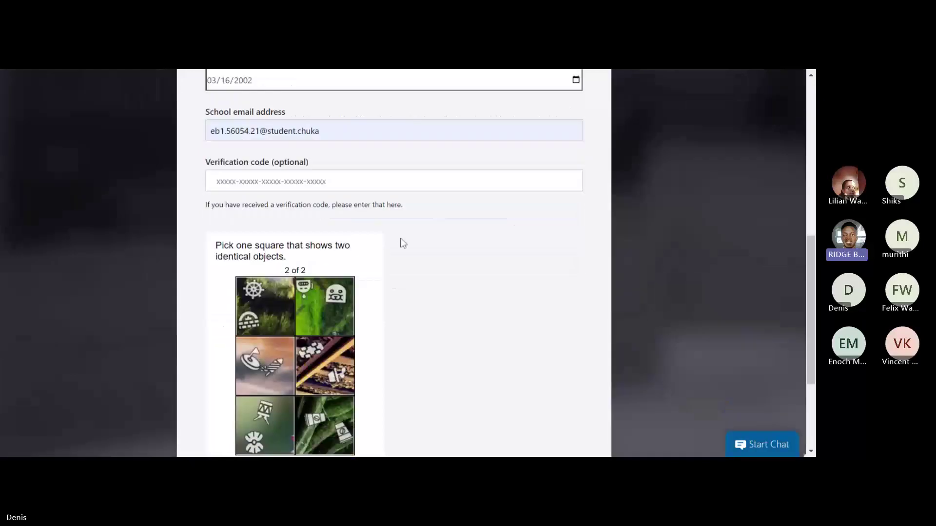
pyautogui.scroll(-1, 403, 243)
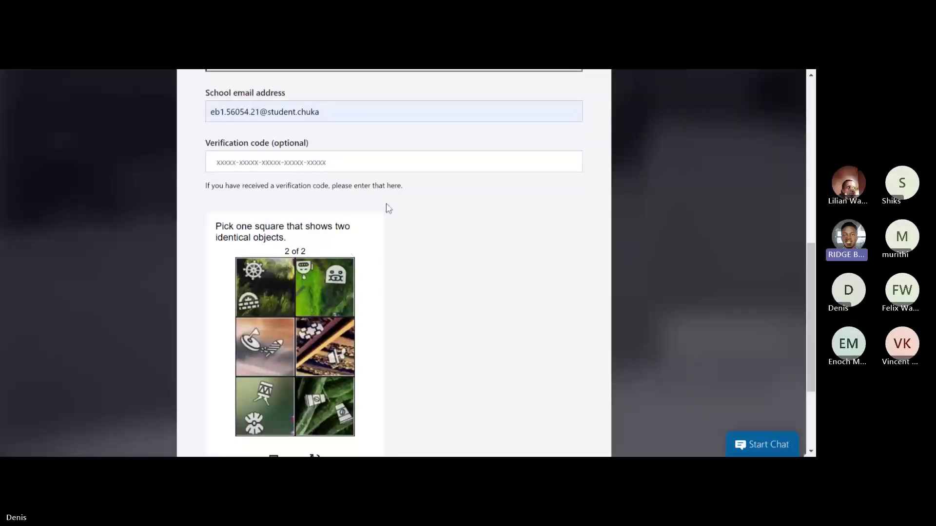
pyautogui.scroll(-1, 350, 256)
pyautogui.scroll(-1, 350, 256)
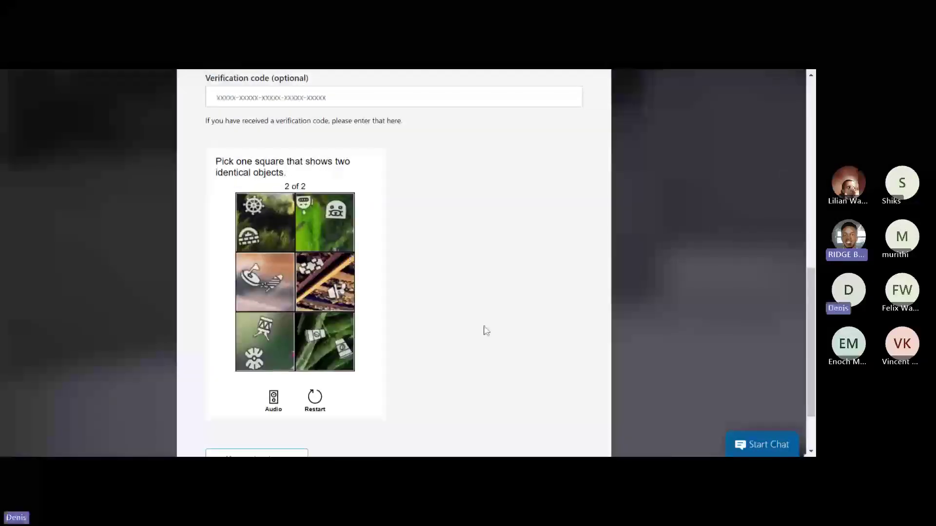
pyautogui.click(326, 341)
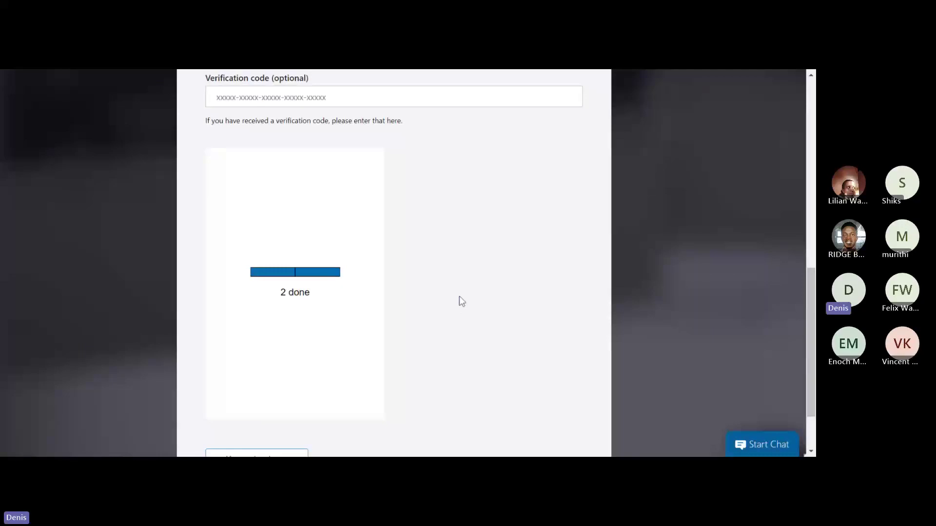
pyautogui.scroll(-1, 459, 296)
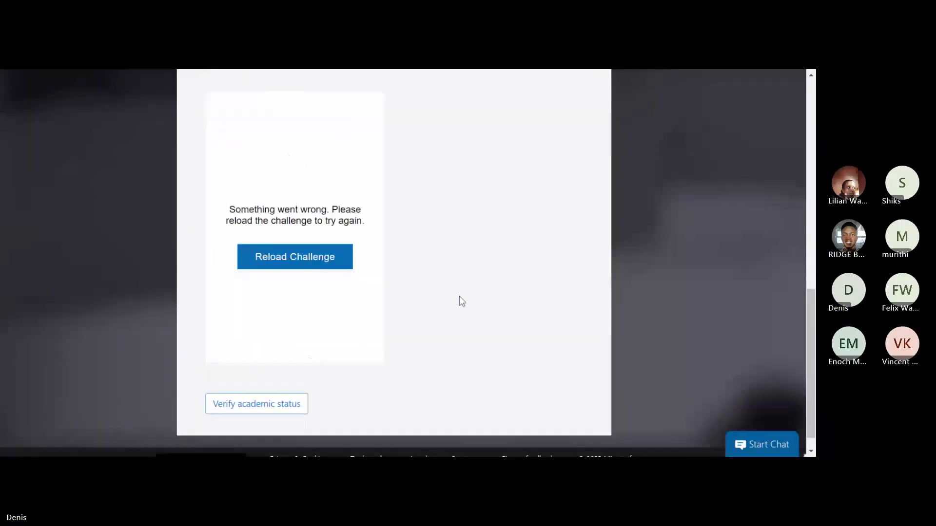
# - Reload the challenge, pick the matching tile in all three rounds, and submit Verify academic status
pyautogui.click(314, 257)
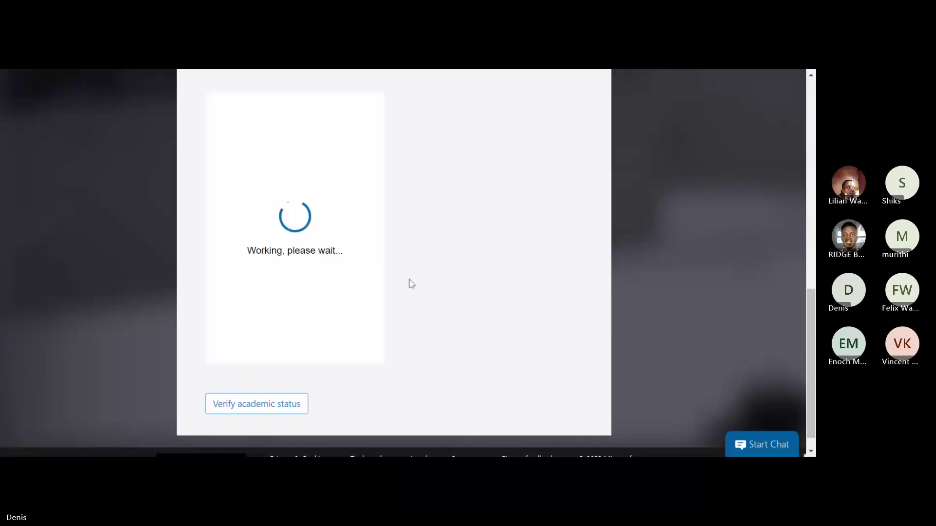
pyautogui.click(328, 274)
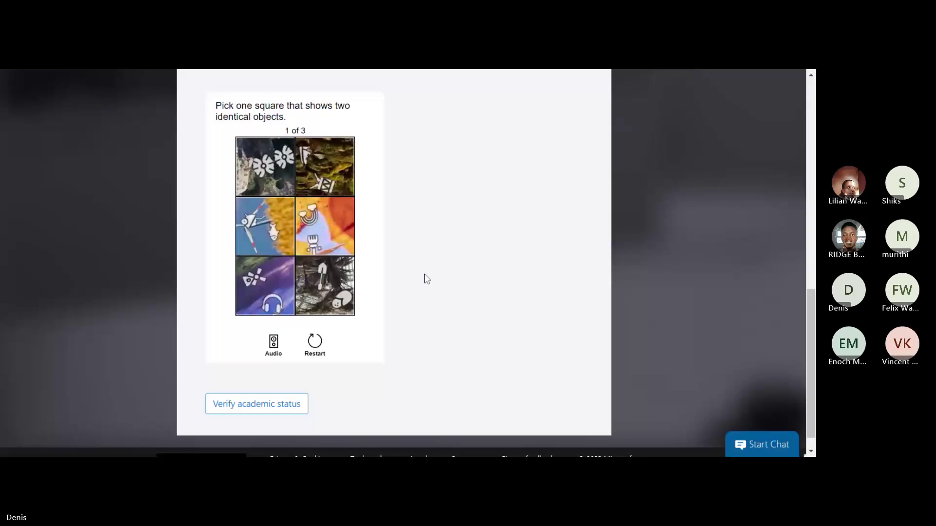
pyautogui.click(274, 183)
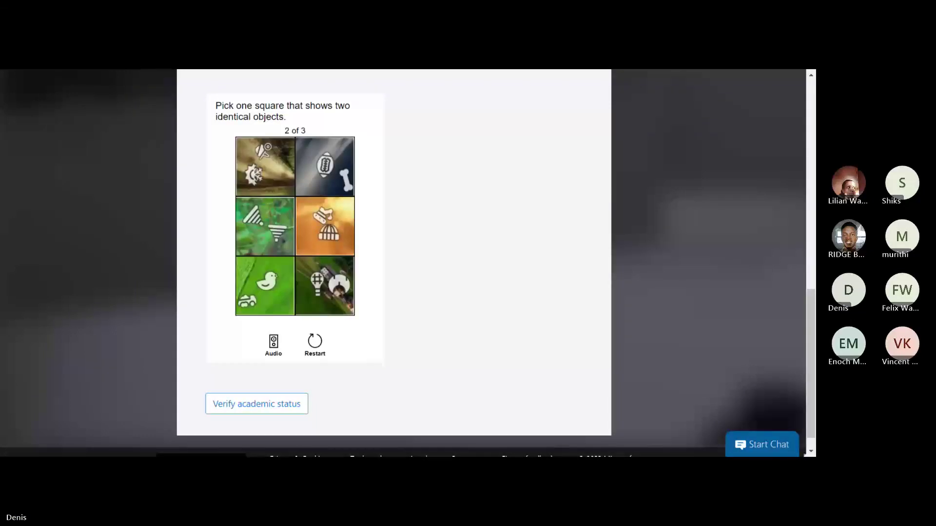
pyautogui.click(260, 232)
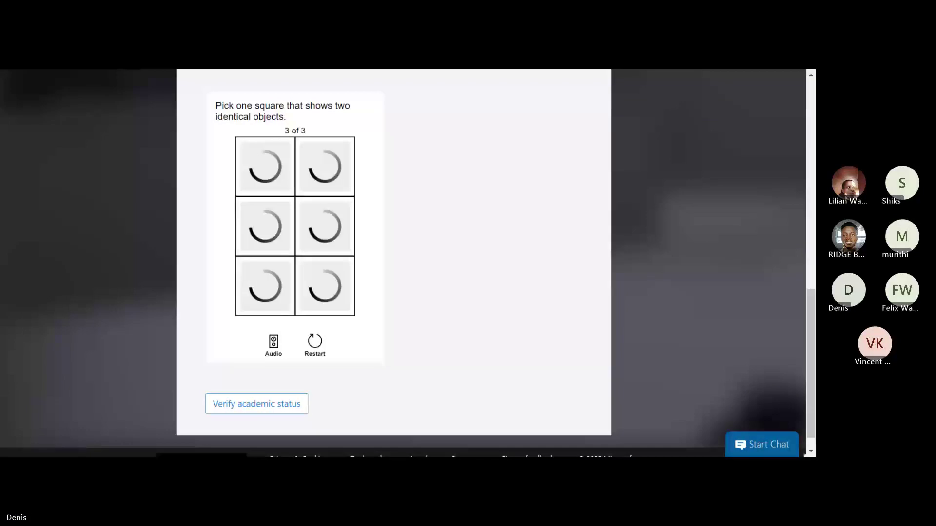
pyautogui.click(260, 244)
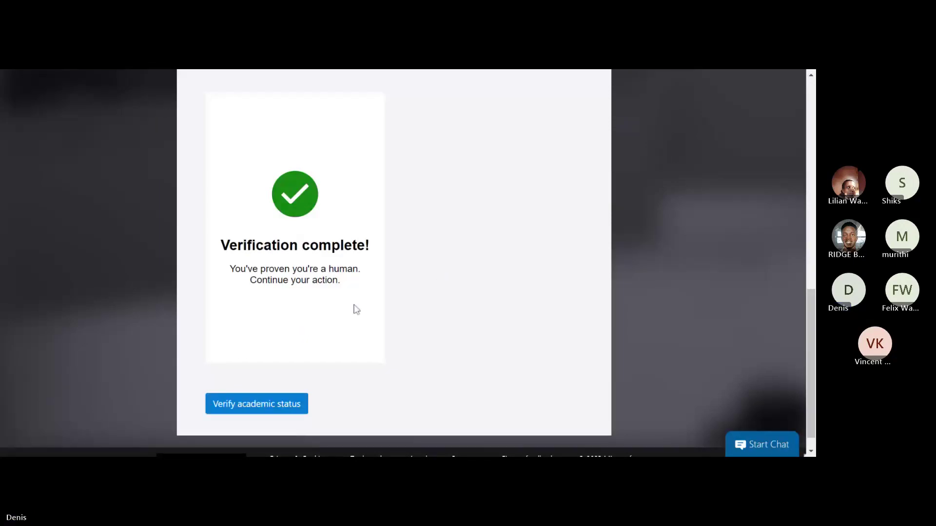
pyautogui.click(287, 404)
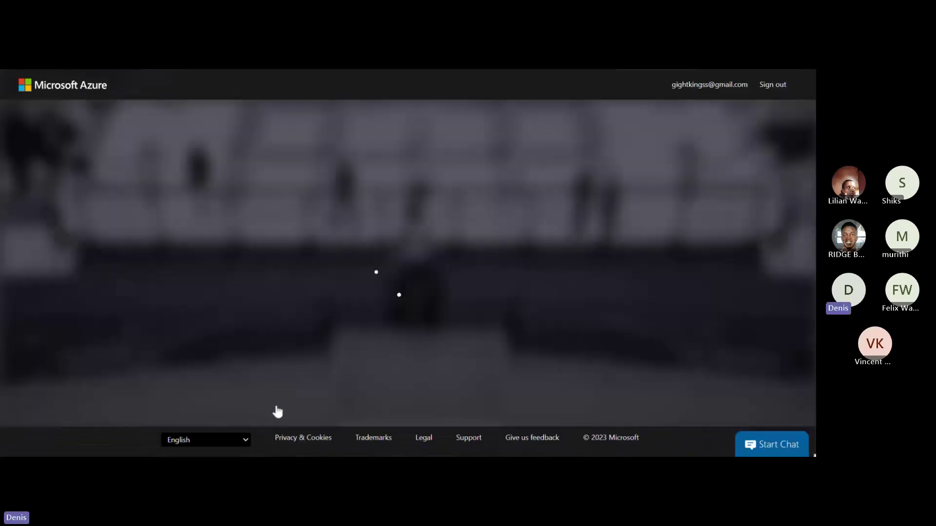